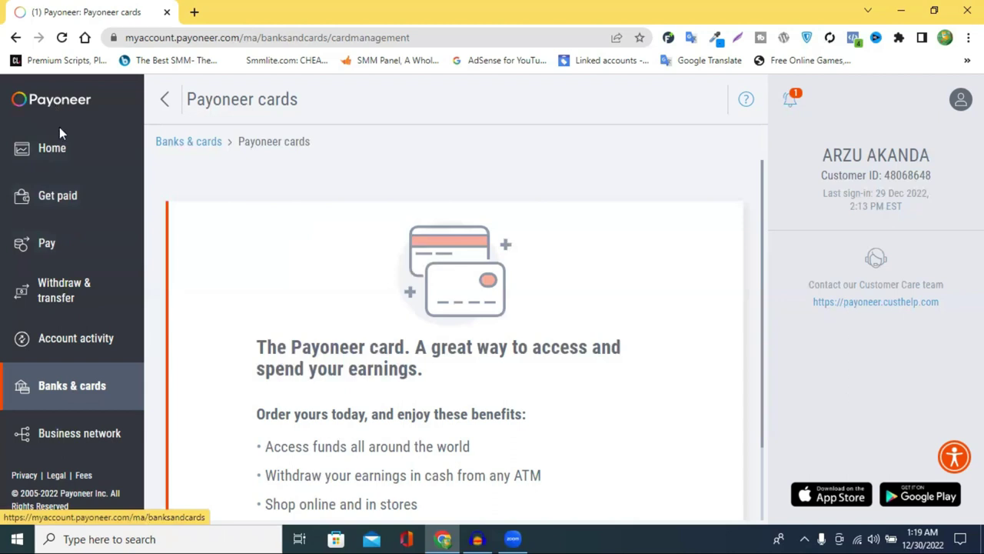
pyautogui.click(75, 392)
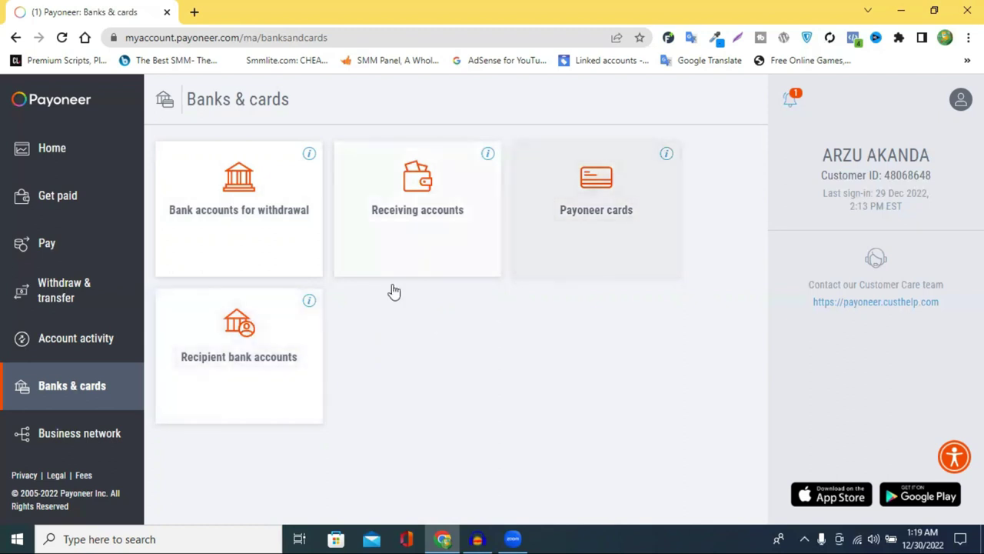
pyautogui.click(593, 219)
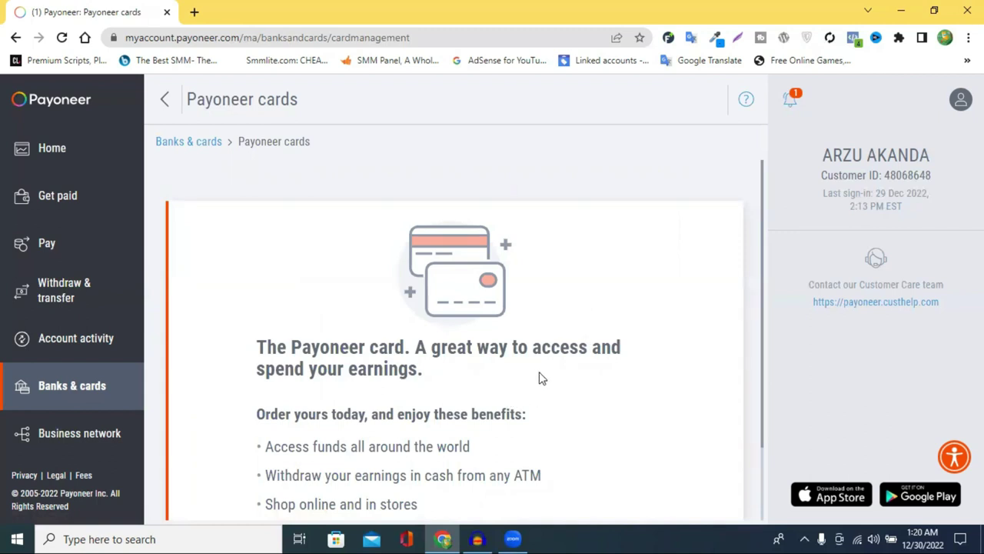
pyautogui.scroll(-1, 439, 379)
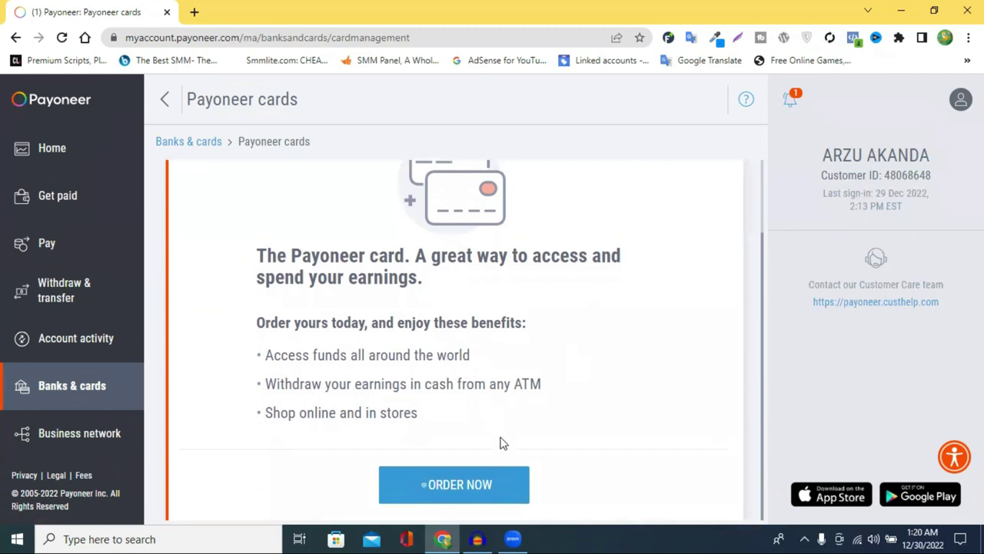
# Order a new Payoneer card with the Physical card type and USD as the currency.
pyautogui.click(465, 488)
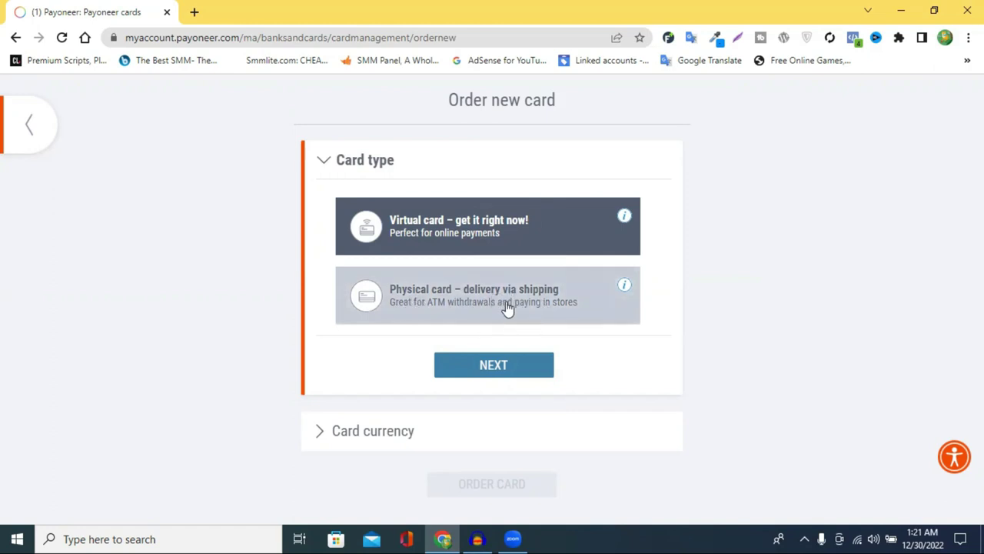
pyautogui.click(455, 309)
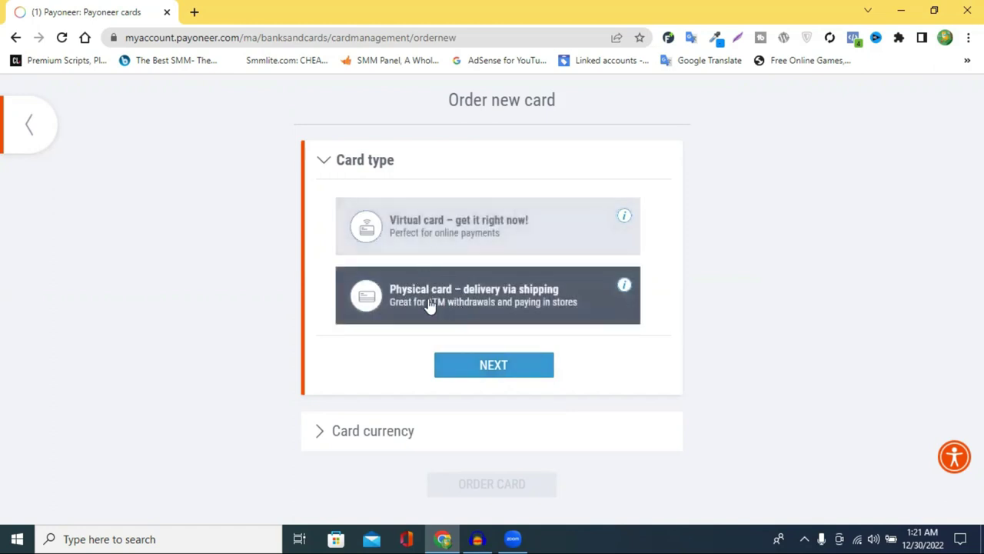
pyautogui.click(494, 366)
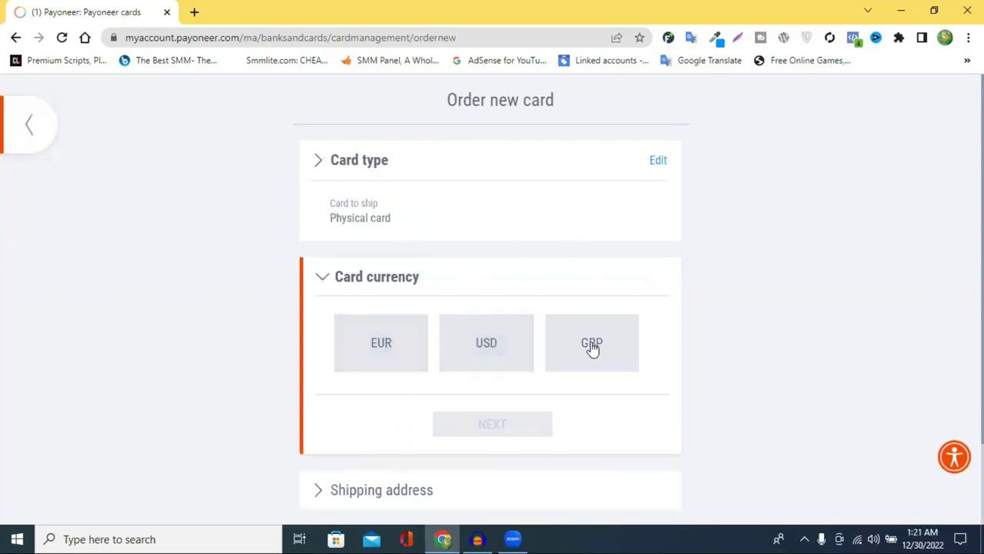
pyautogui.click(483, 347)
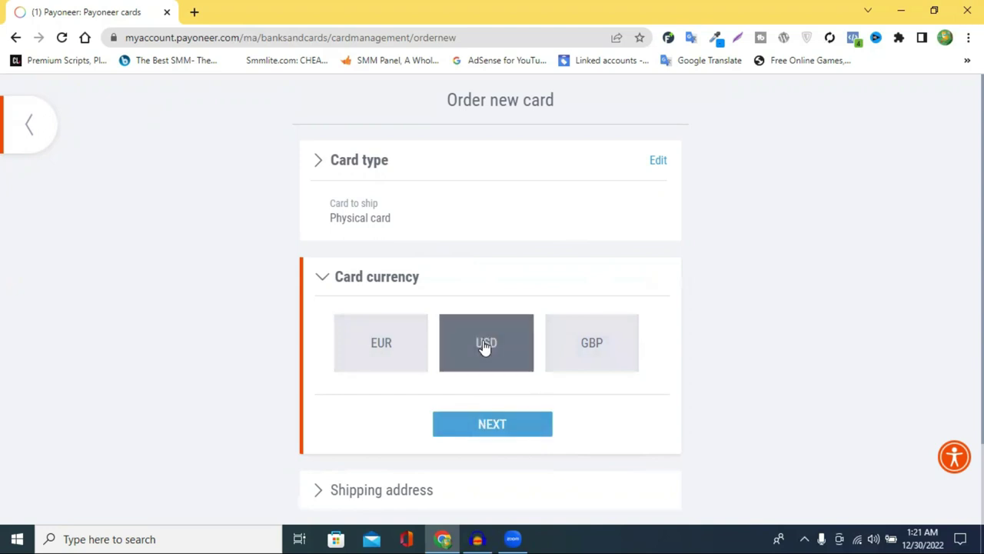
pyautogui.scroll(-2, 500, 345)
pyautogui.click(479, 327)
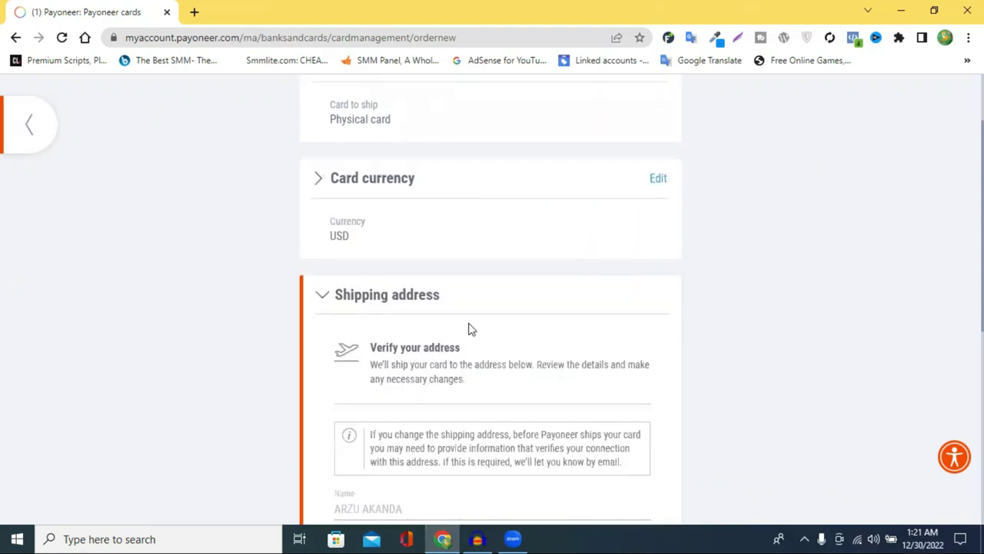
# Scroll to the shipping address and erase the existing text in the Main address field.
pyautogui.scroll(-3, 425, 304)
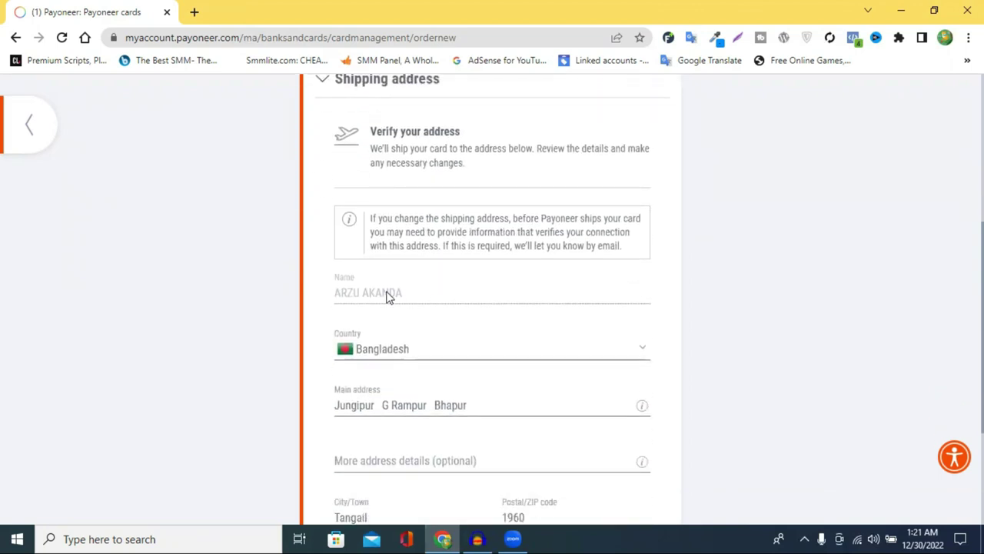
pyautogui.scroll(-1, 394, 311)
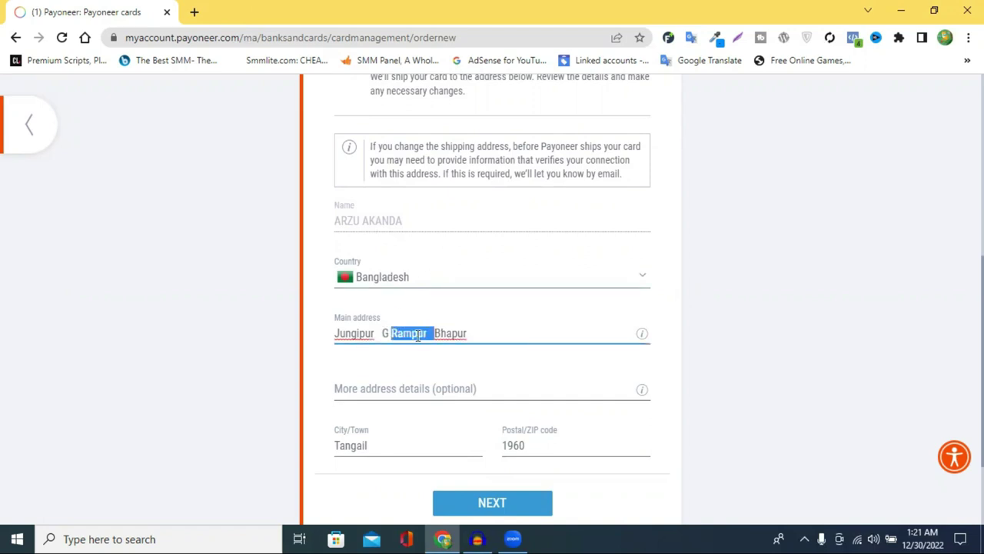
pyautogui.tripleClick(416, 334)
pyautogui.press('BackSpace')
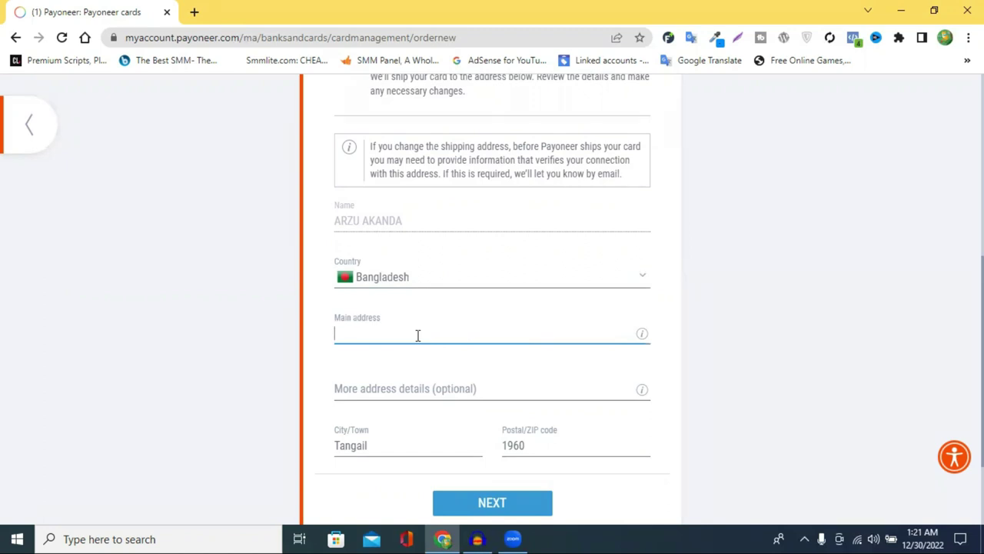
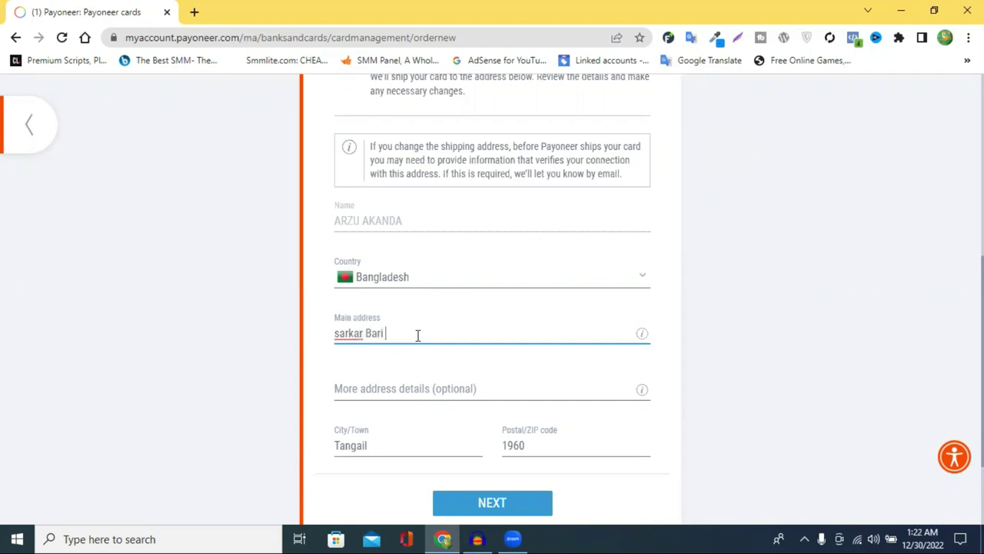
# Type the property name and house number into Main address, capitalising the first word via spell-check.
pyautogui.rightClick(346, 335)
pyautogui.click(382, 165)
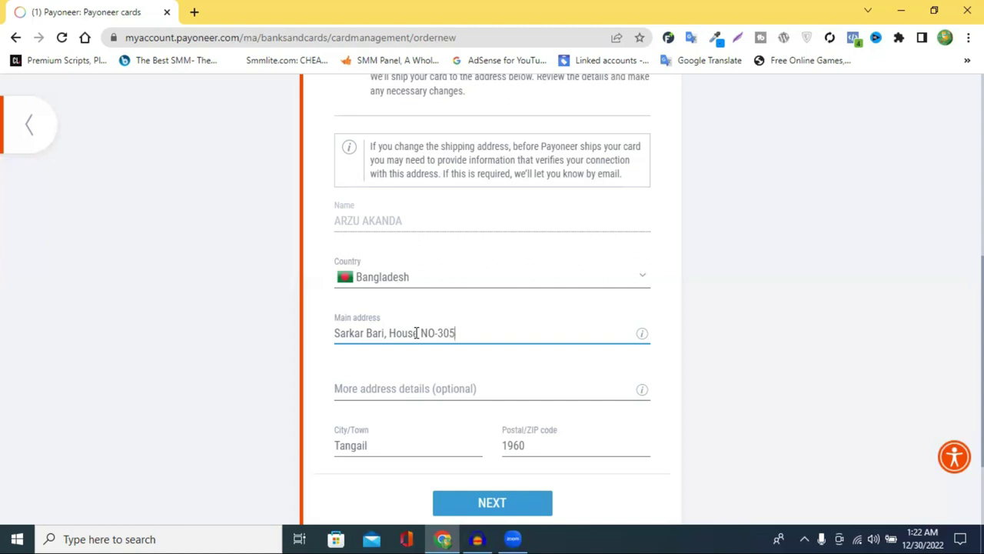
# Capitalise 'Ward', then add the ward number, road name and area name to Main address.
pyautogui.moveTo(460, 332); pyautogui.dragTo(464, 332)
pyautogui.write('W')
pyautogui.write('no')
pyautogui.press('BackSpace')
pyautogui.press('BackSpace')
pyautogui.press('BackSpace')
pyautogui.write('no')
pyautogui.press('BackSpace')
pyautogui.press('BackSpace')
pyautogui.write('n')
pyautogui.press('BackSpace')
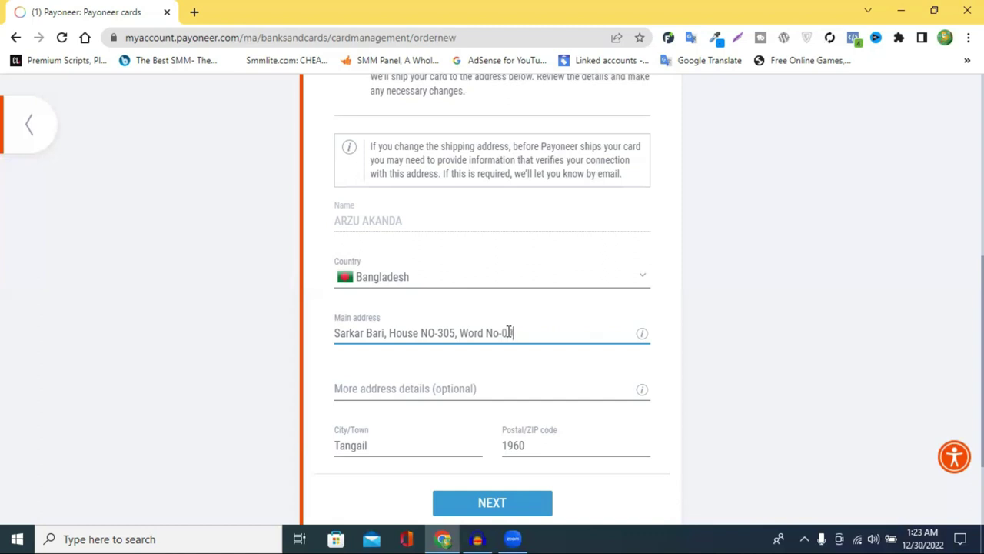
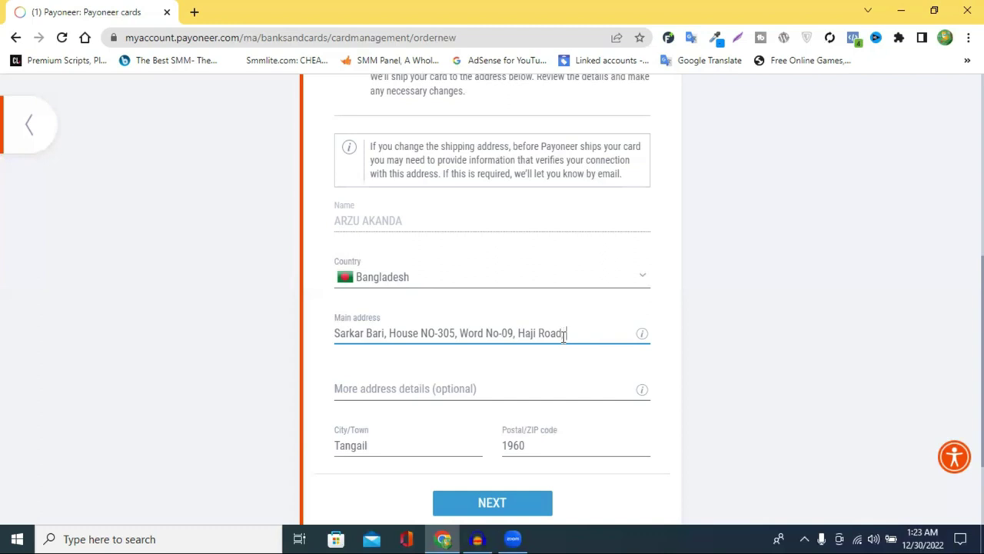
# Insert a comma between the road and area names in Main address, leaving the spelling unchanged.
pyautogui.click(564, 336)
pyautogui.write(',')
pyautogui.rightClick(582, 334)
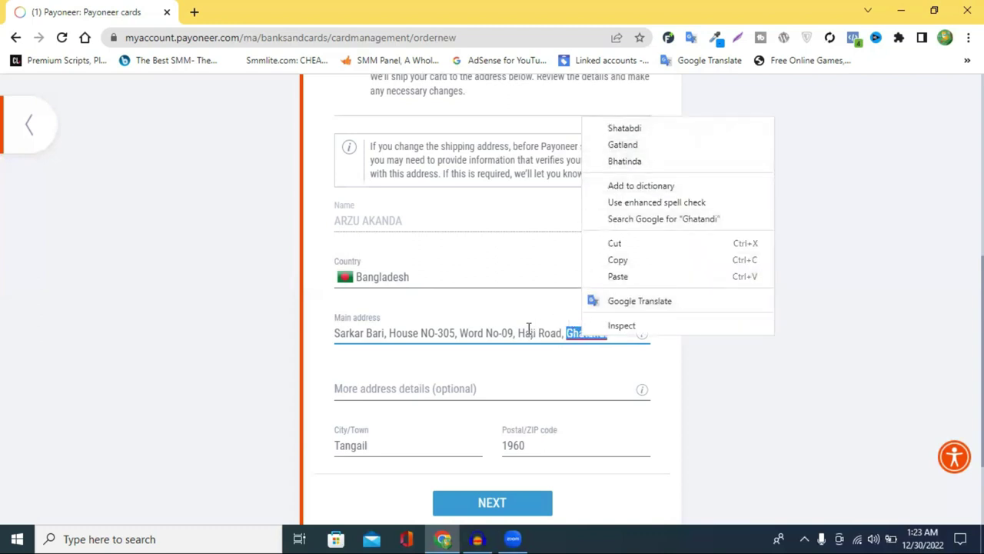
pyautogui.click(608, 332)
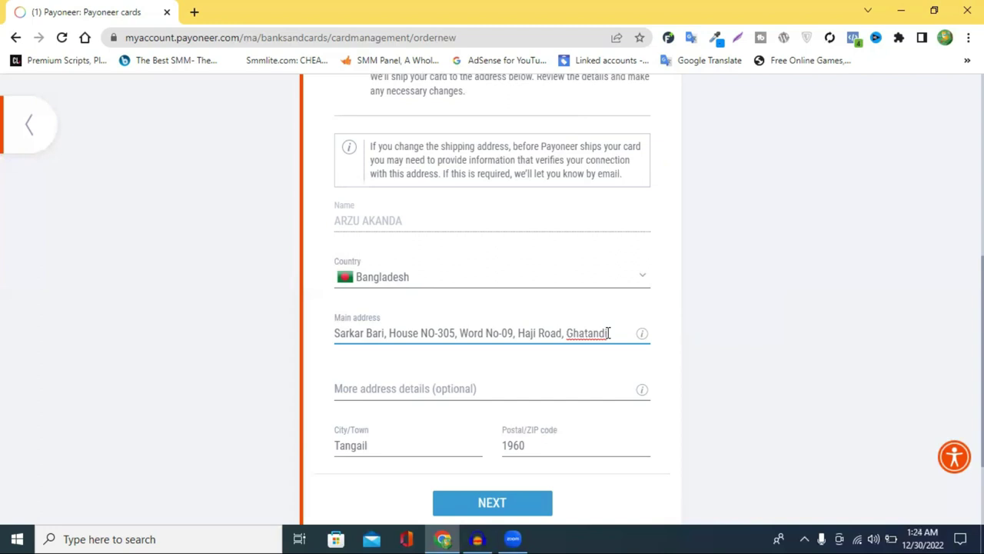
# Move the road and area names from Main address into More address details, dropping the leading comma.
pyautogui.click(373, 448)
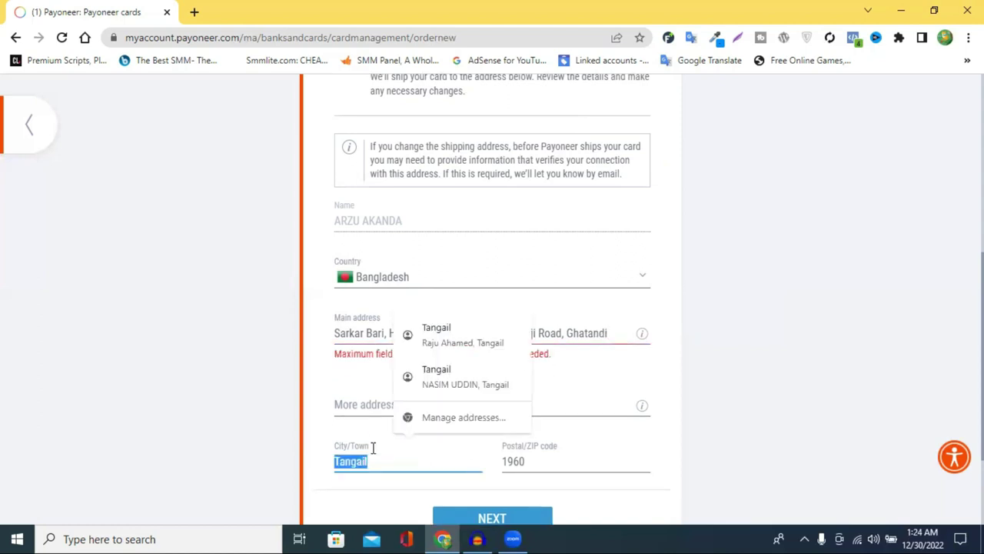
pyautogui.click(358, 406)
pyautogui.moveTo(612, 333); pyautogui.dragTo(569, 331)
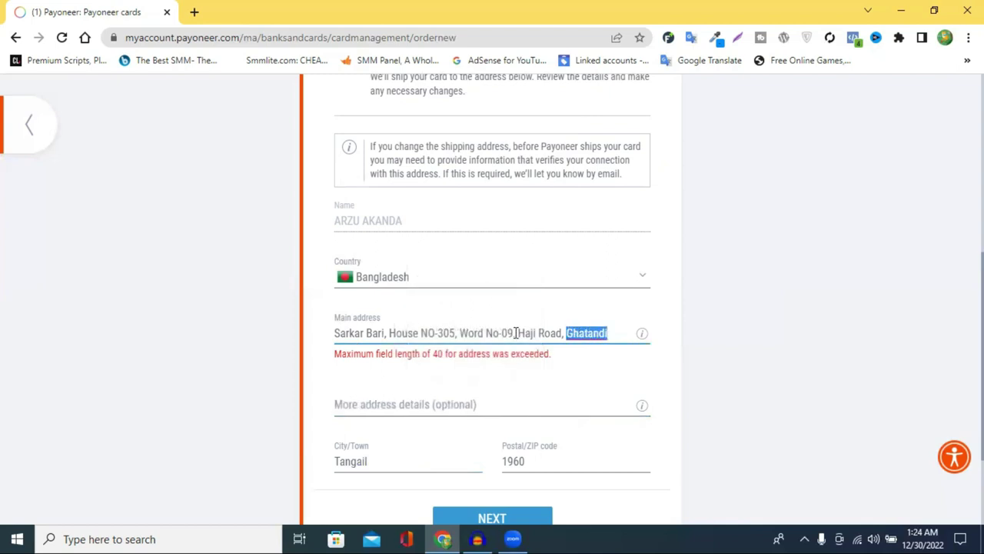
pyautogui.moveTo(512, 333); pyautogui.dragTo(614, 321)
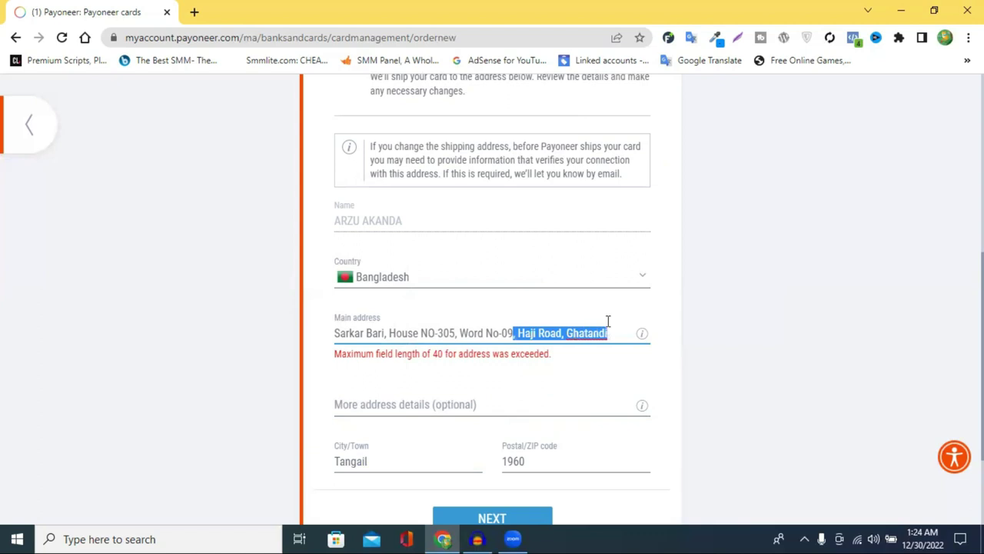
pyautogui.rightClick(607, 321)
pyautogui.click(681, 113)
pyautogui.rightClick(409, 390)
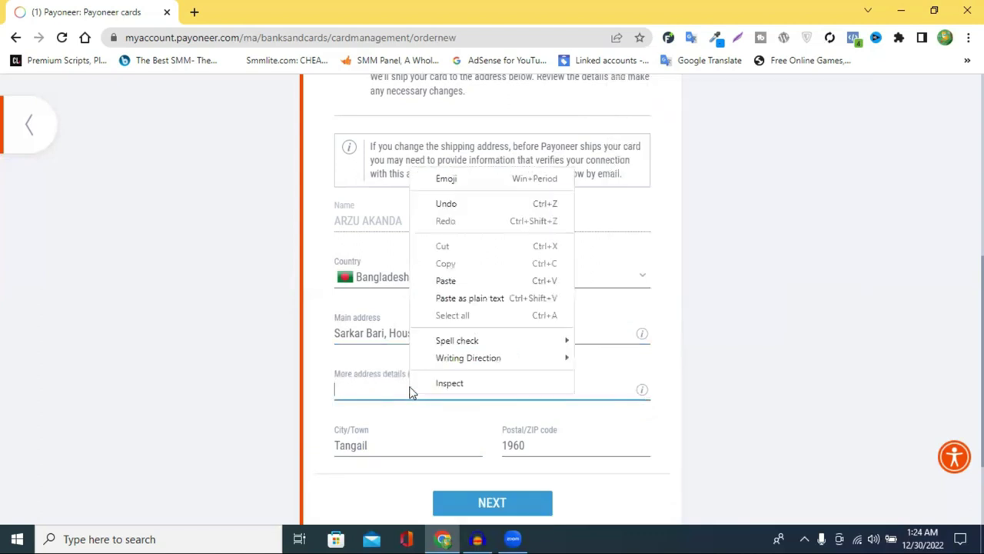
pyautogui.click(457, 279)
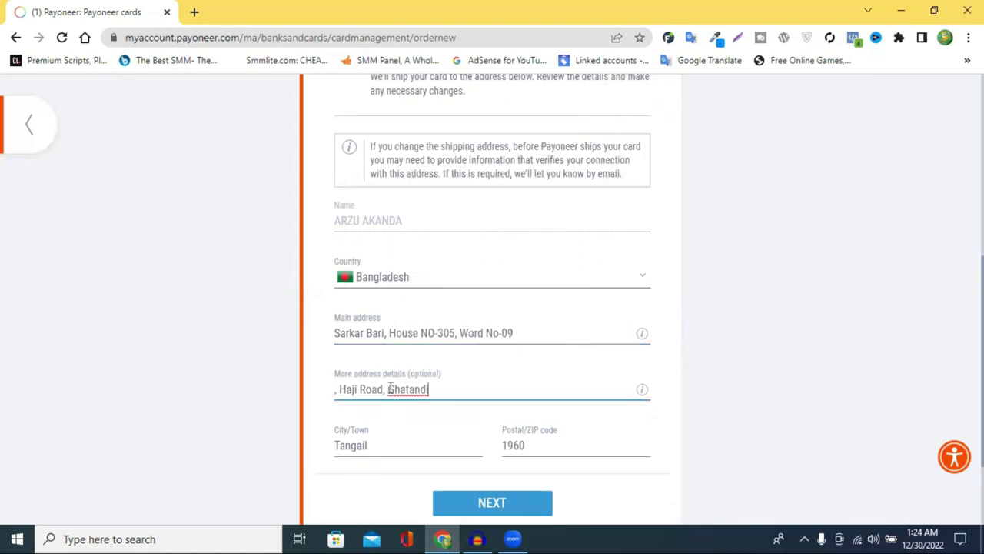
pyautogui.click(338, 390)
pyautogui.press('BackSpace')
pyautogui.press('BackSpace')
pyautogui.click(448, 393)
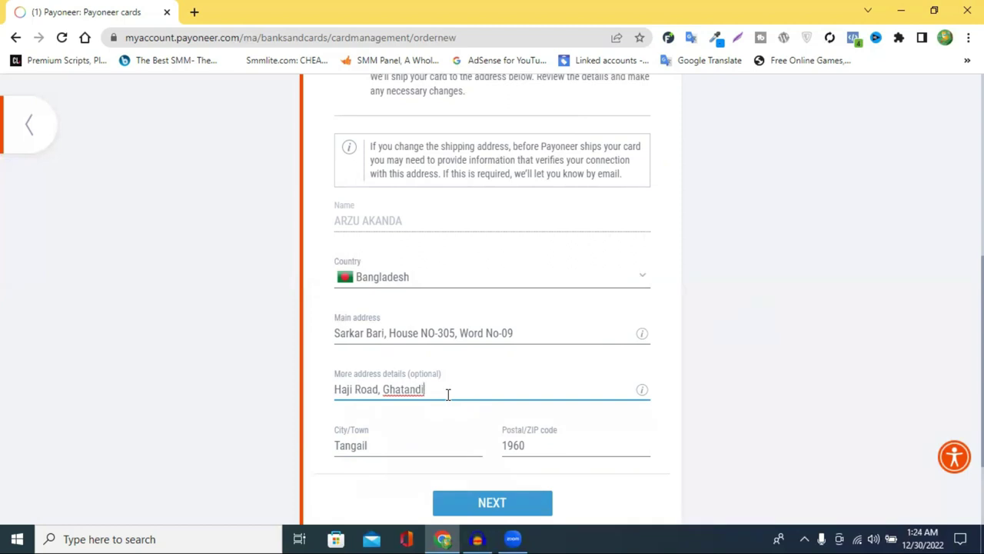
# Cut the road name out of More address details and keep it off the end of Main address.
pyautogui.moveTo(381, 390); pyautogui.dragTo(334, 390)
pyautogui.rightClick(370, 390)
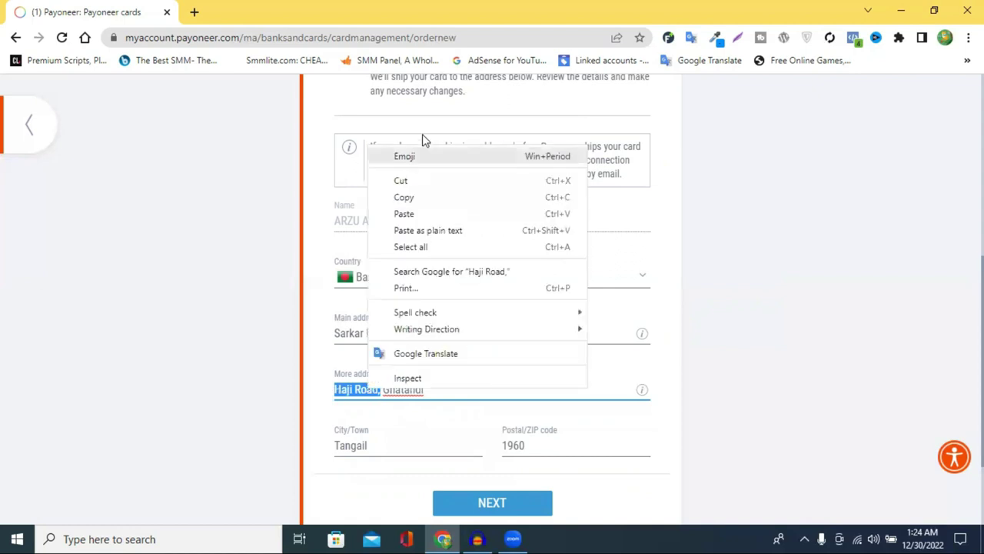
pyautogui.click(426, 185)
pyautogui.click(547, 336)
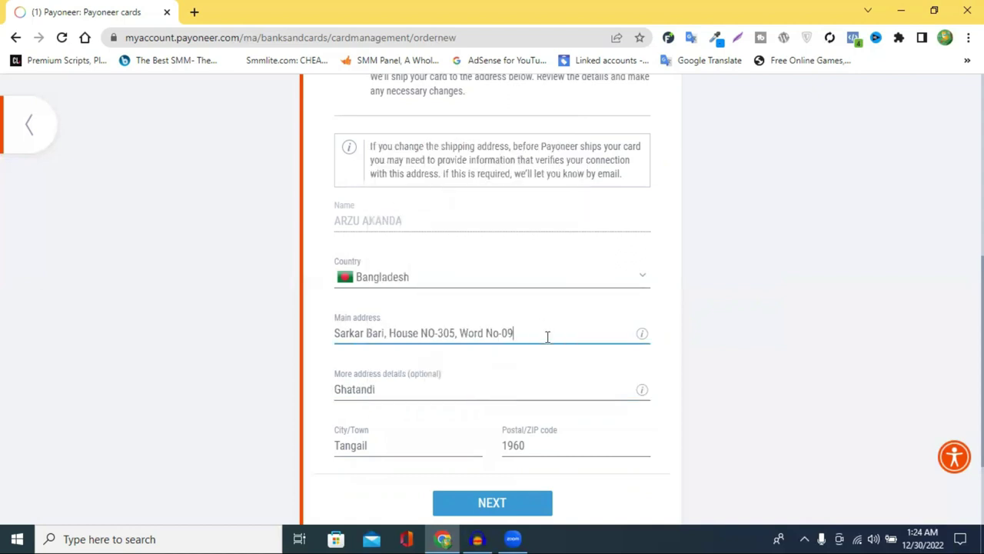
pyautogui.hotkey('ctrl', 'v')
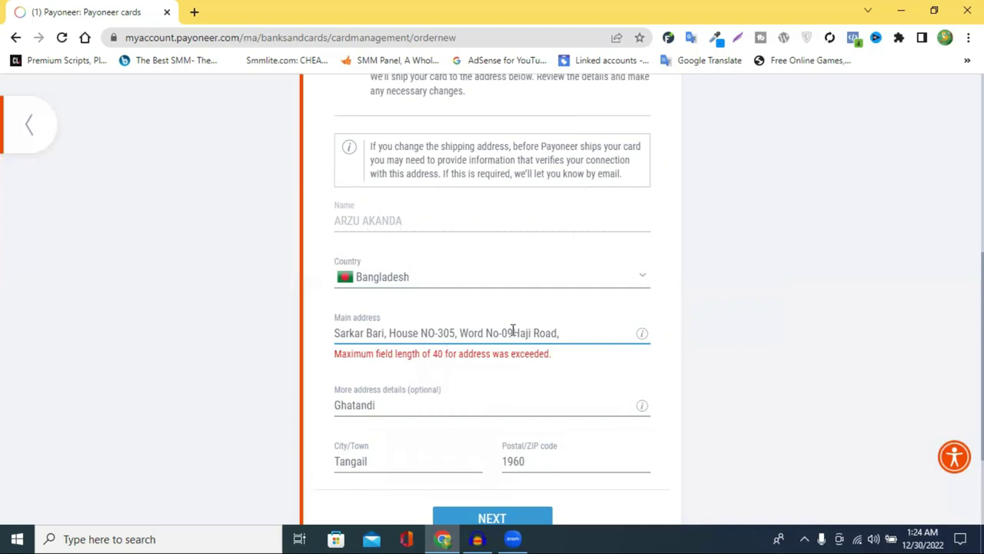
pyautogui.moveTo(563, 330); pyautogui.dragTo(516, 333)
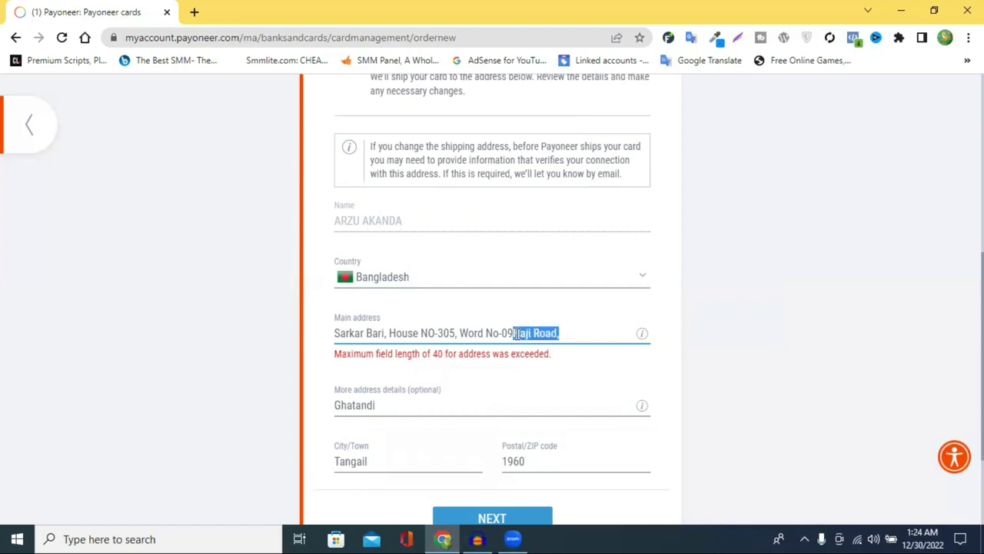
pyautogui.rightClick(517, 333)
pyautogui.press('Escape')
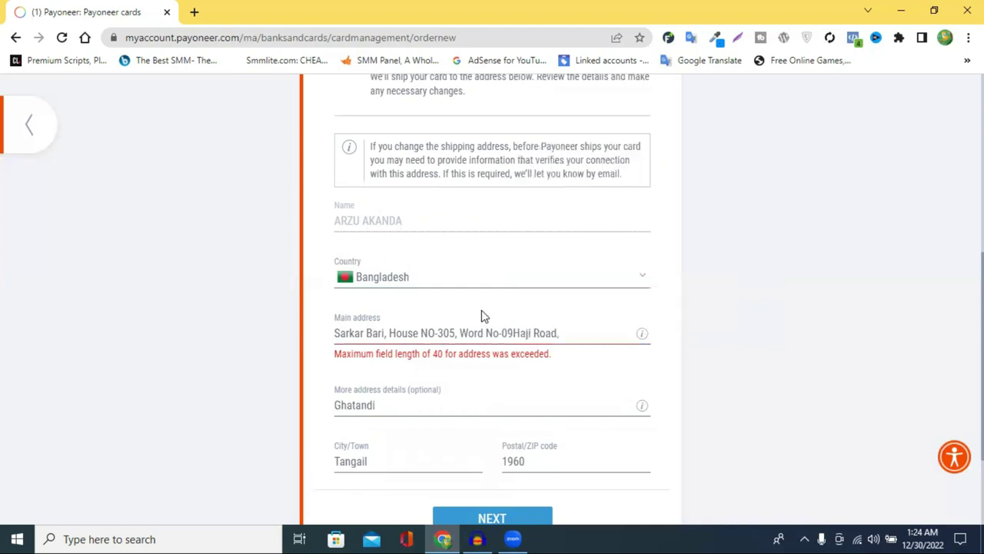
pyautogui.press('BackSpace')
# Paste the road name at the start of More address details and add another locality name at the end.
pyautogui.click(415, 390)
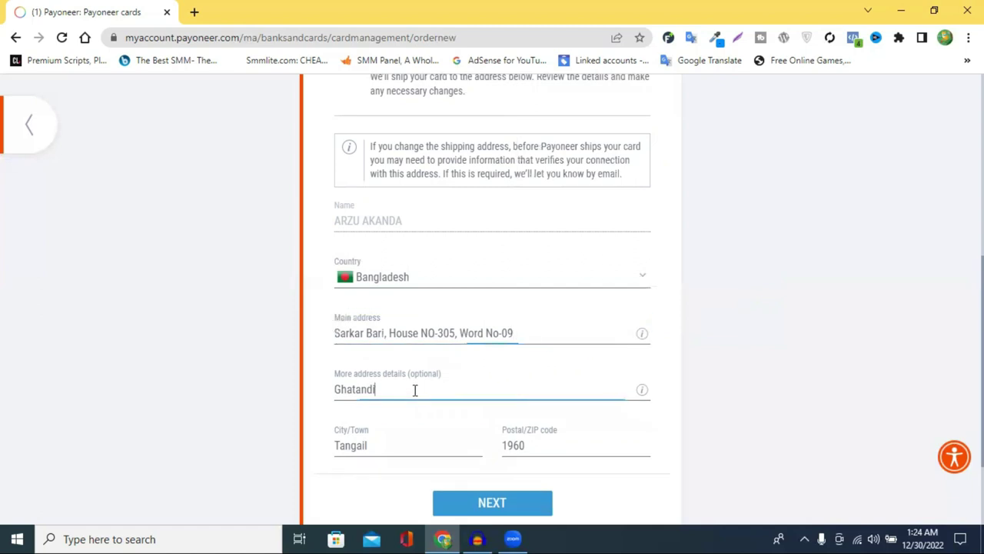
pyautogui.click(336, 388)
pyautogui.write('C')
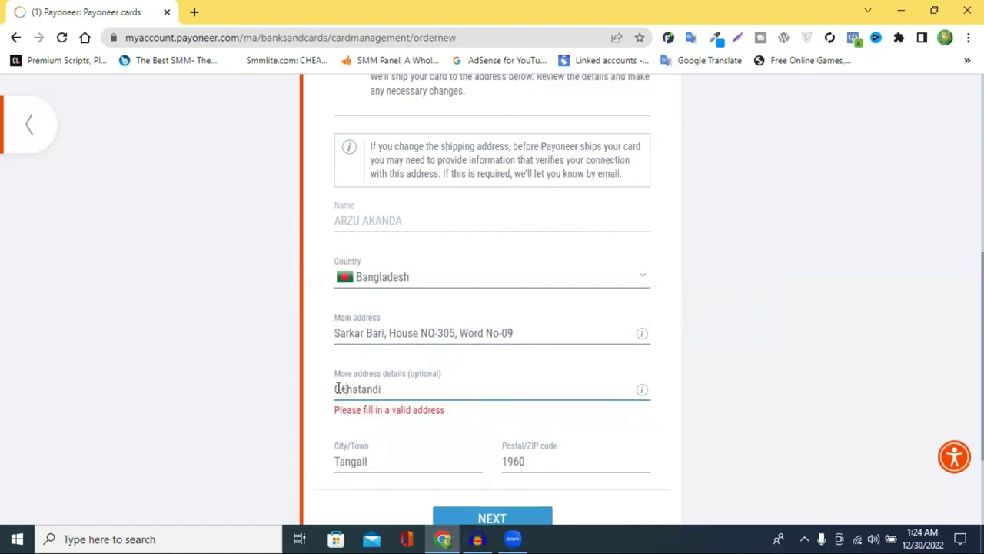
pyautogui.press('BackSpace')
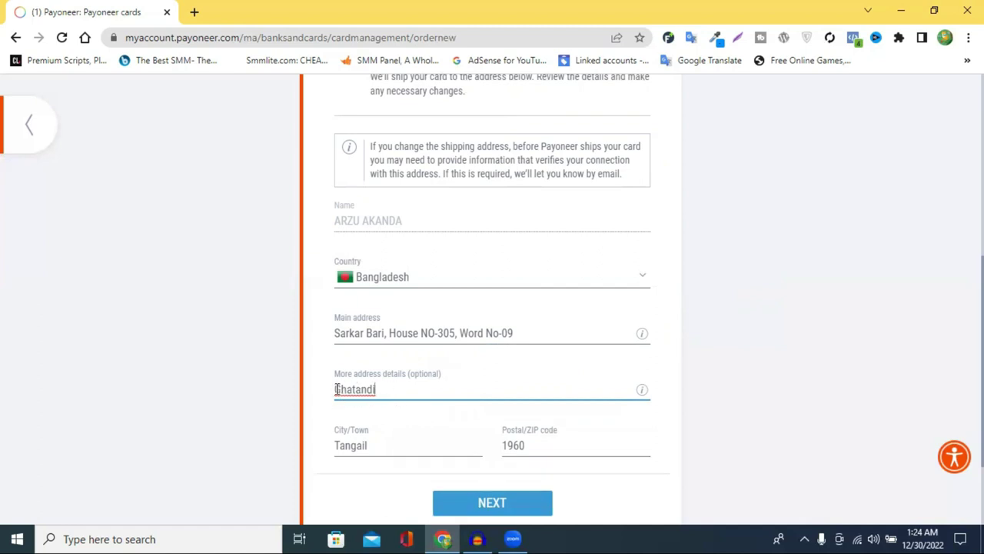
pyautogui.hotkey('ctrl', 'v')
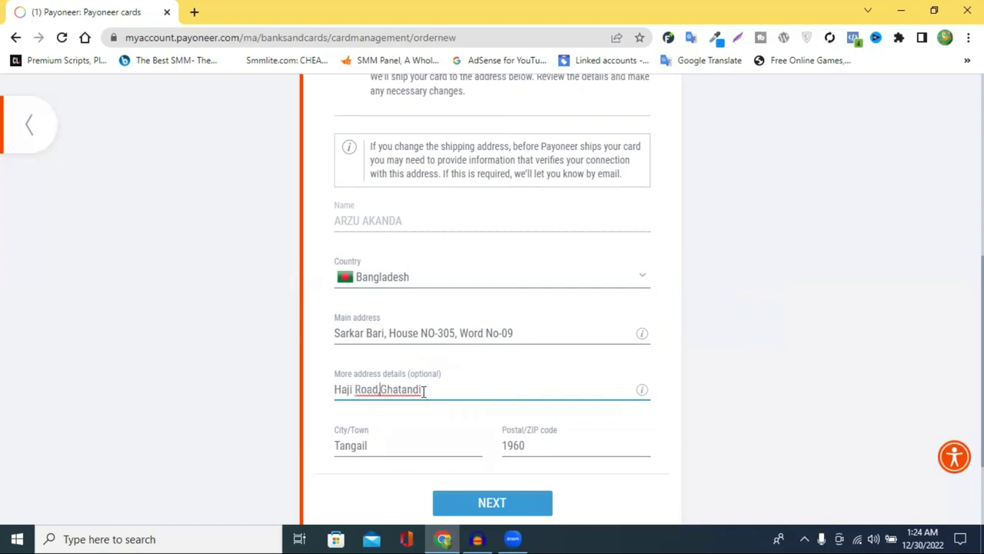
pyautogui.click(457, 388)
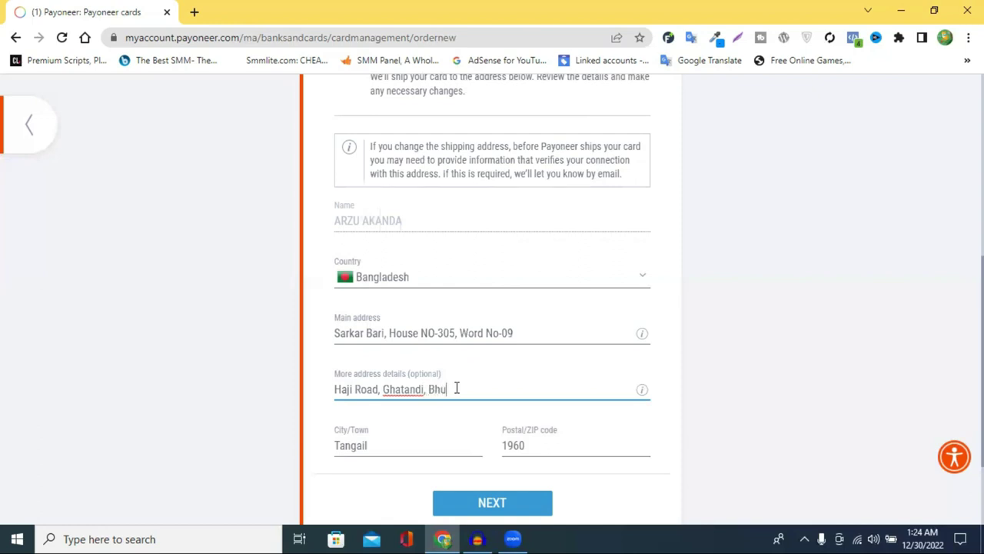
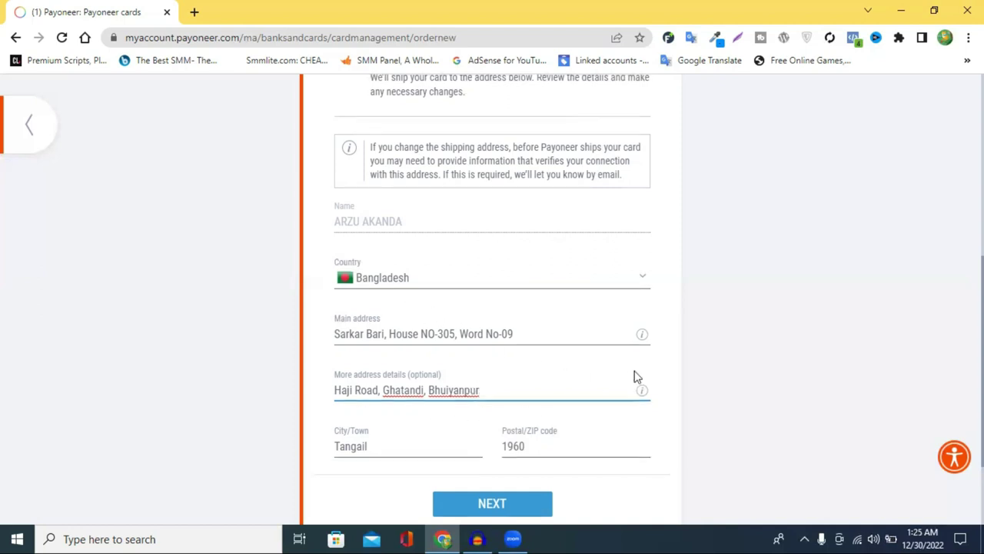
pyautogui.scroll(1, 538, 377)
pyautogui.scroll(-2, 572, 365)
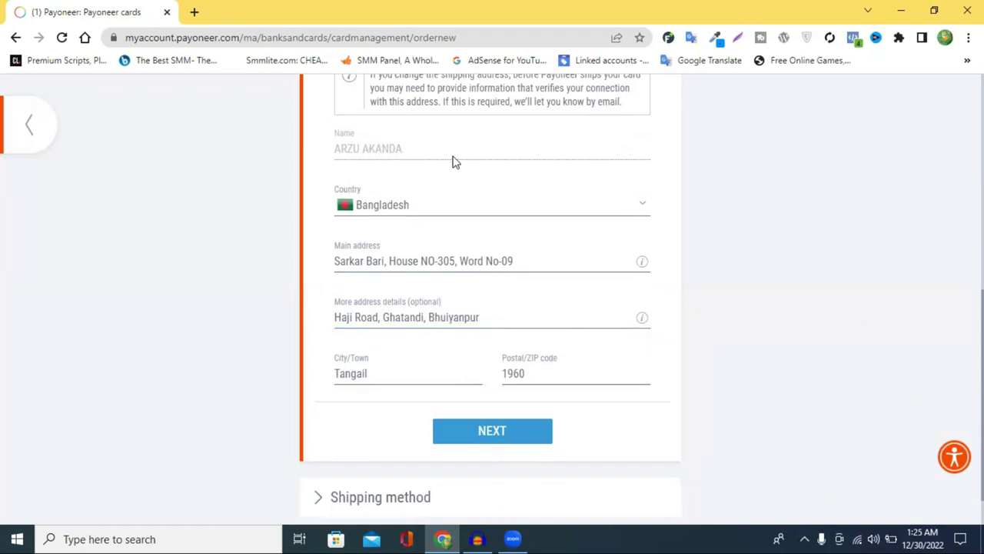
pyautogui.scroll(2, 451, 187)
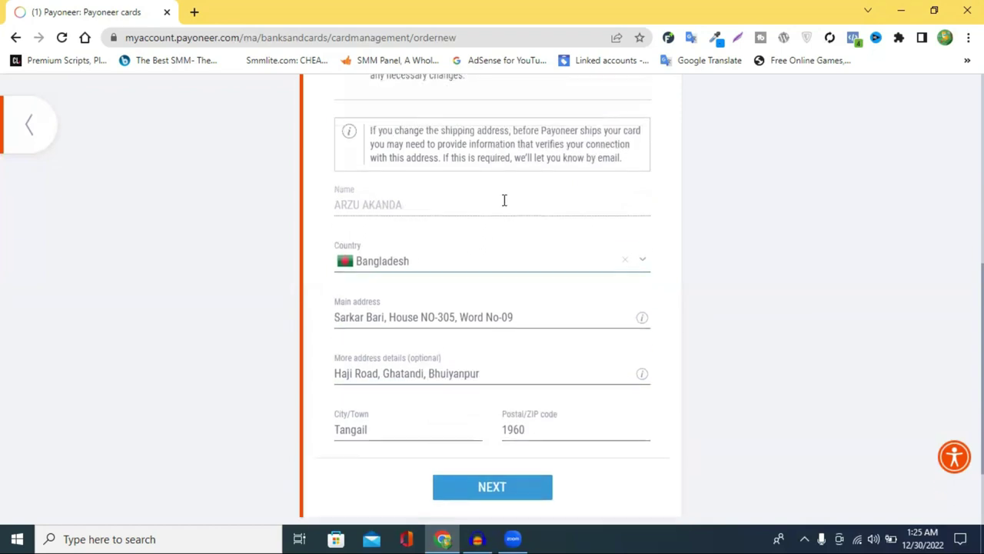
pyautogui.scroll(-2, 496, 261)
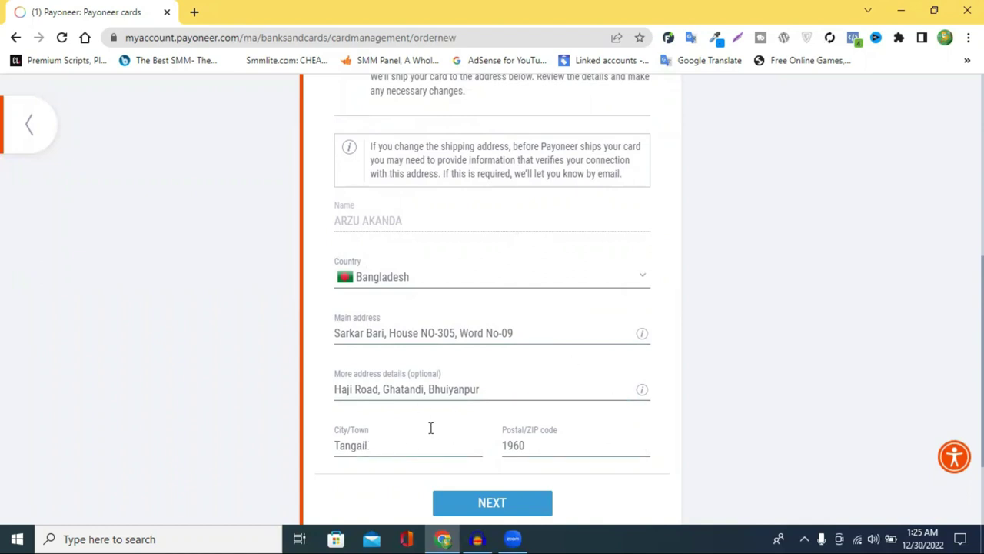
pyautogui.scroll(-1, 512, 389)
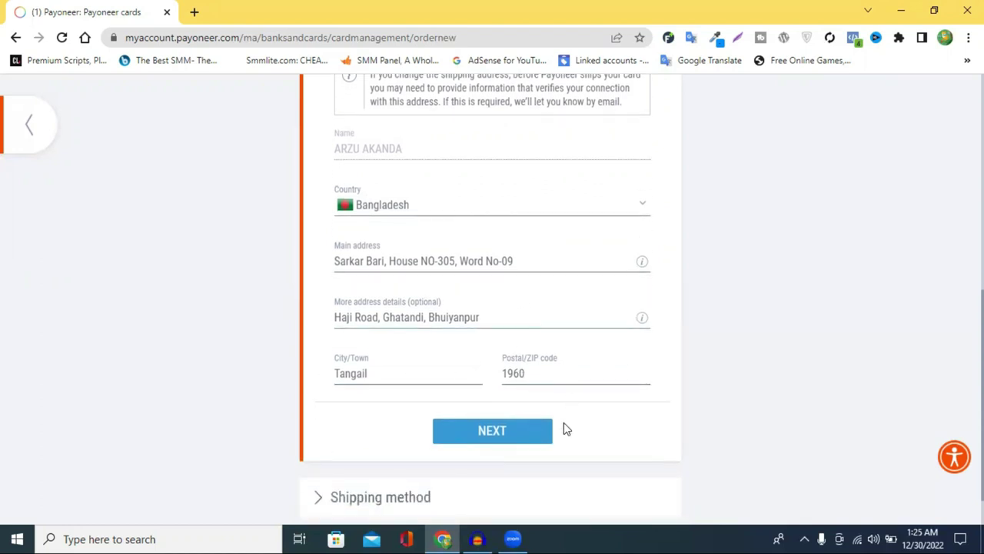
pyautogui.click(506, 444)
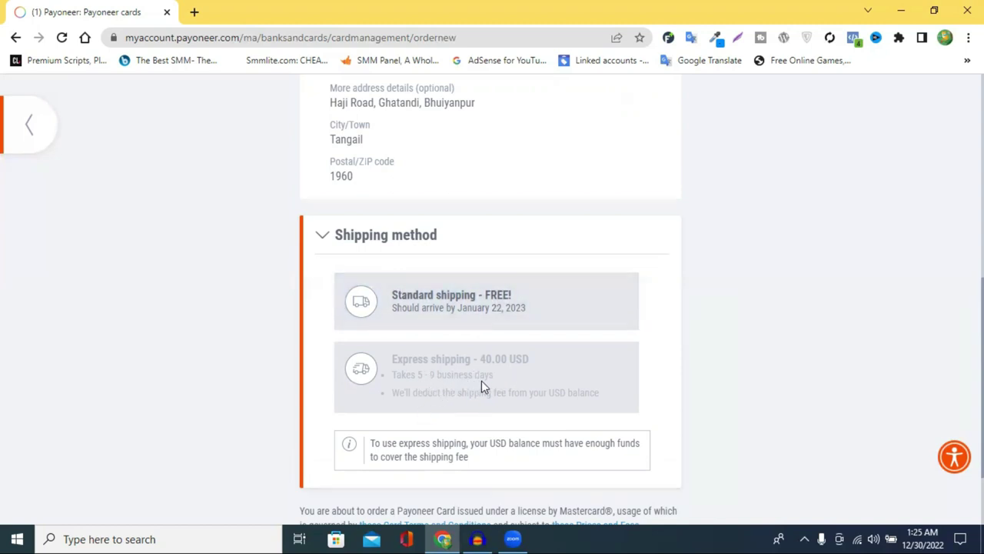
# Select 'Standard shipping - FREE!' as the shipping method and place the card order.
pyautogui.click(450, 308)
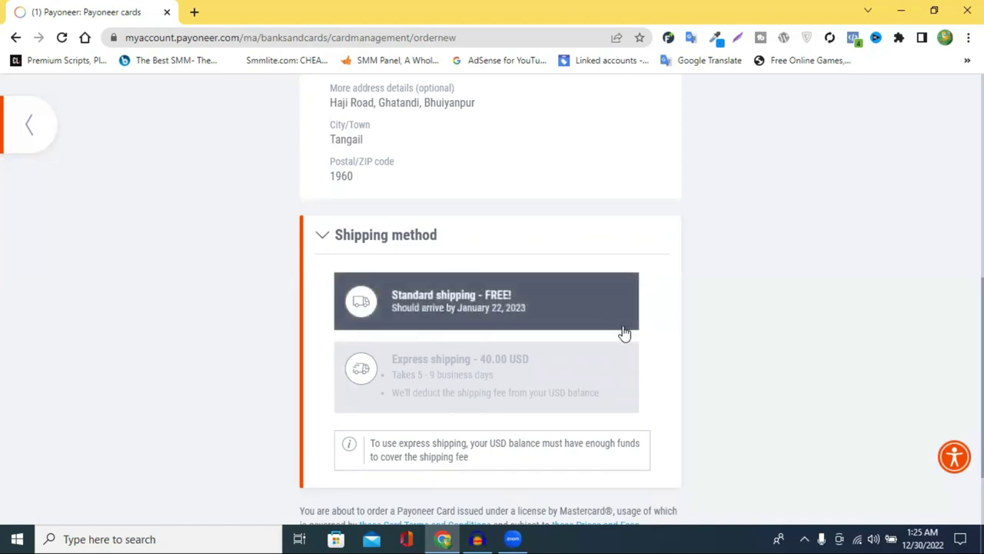
pyautogui.scroll(-1, 669, 332)
pyautogui.scroll(-1, 669, 332)
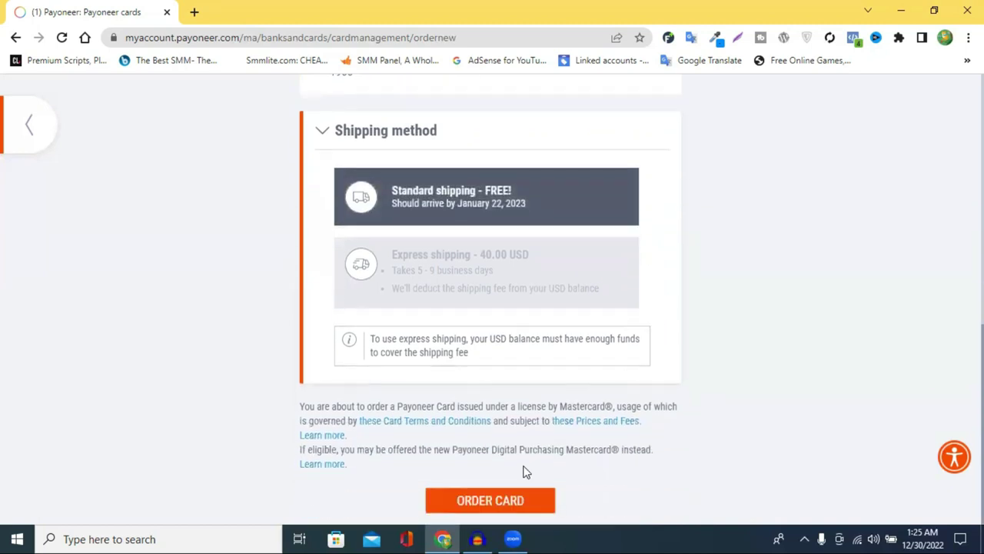
pyautogui.click(483, 505)
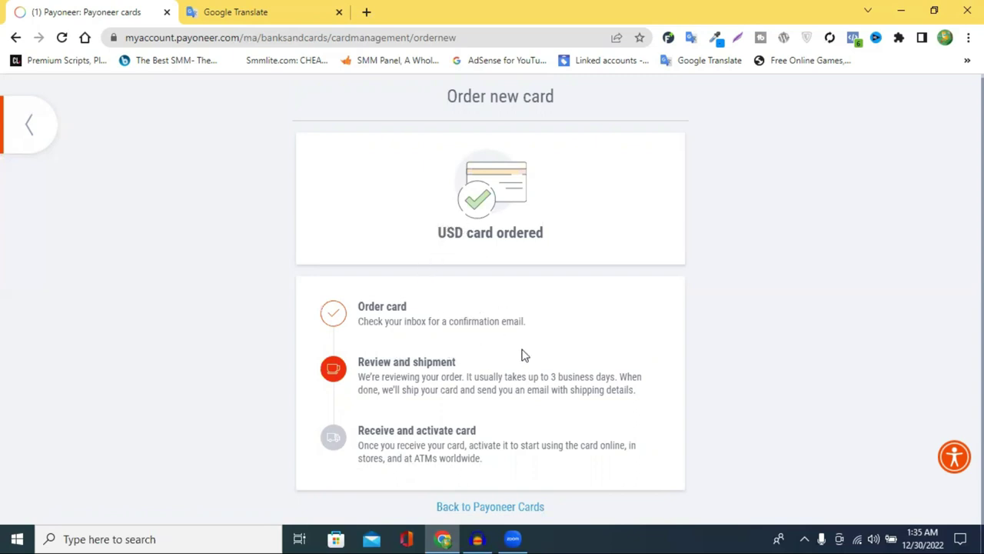
# In Google Translate, delete the ward-number hyphen and remove the comma after the village name.
pyautogui.click(227, 10)
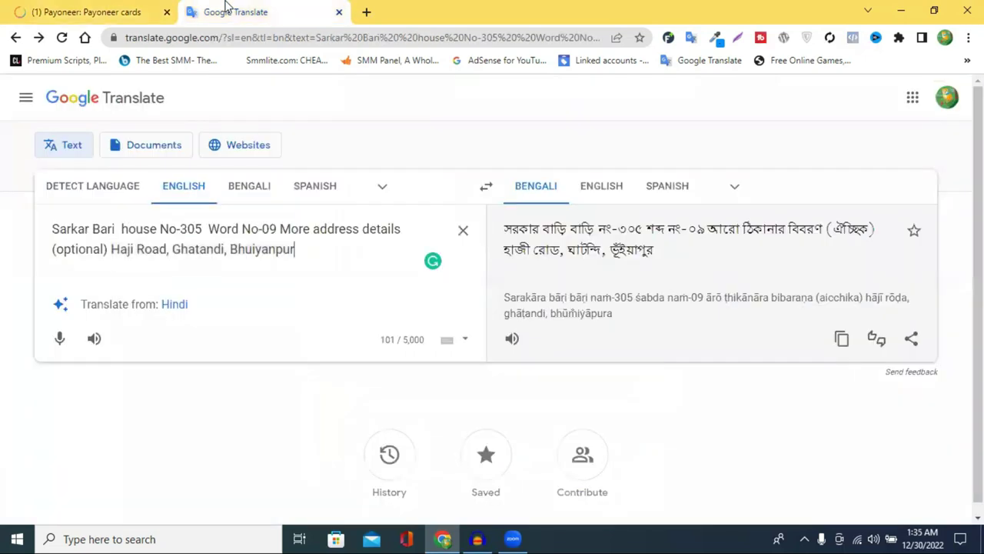
pyautogui.doubleClick(259, 229)
pyautogui.doubleClick(260, 229)
pyautogui.doubleClick(262, 230)
pyautogui.moveTo(276, 230); pyautogui.dragTo(259, 231)
pyautogui.click(260, 231)
pyautogui.press('Delete')
pyautogui.click(227, 250)
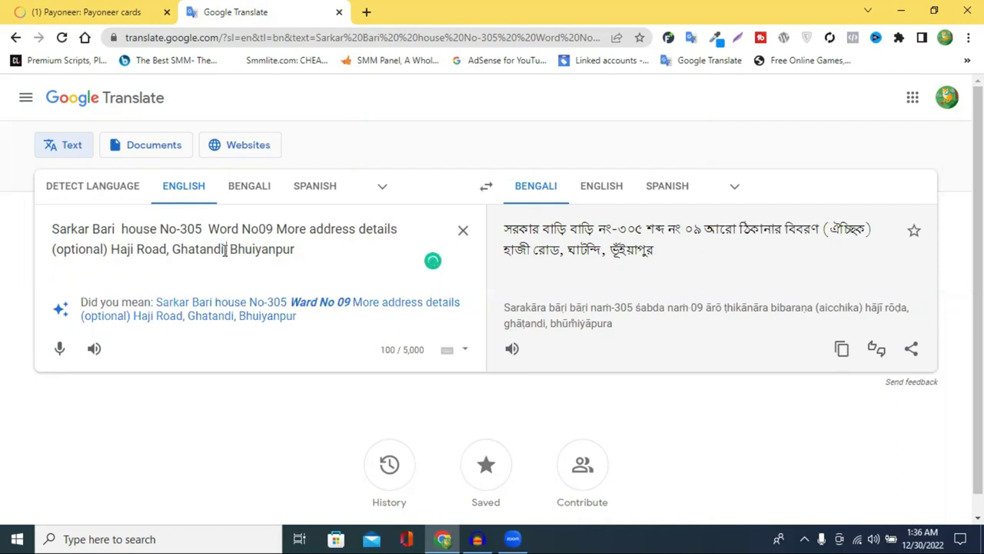
pyautogui.press('Delete')
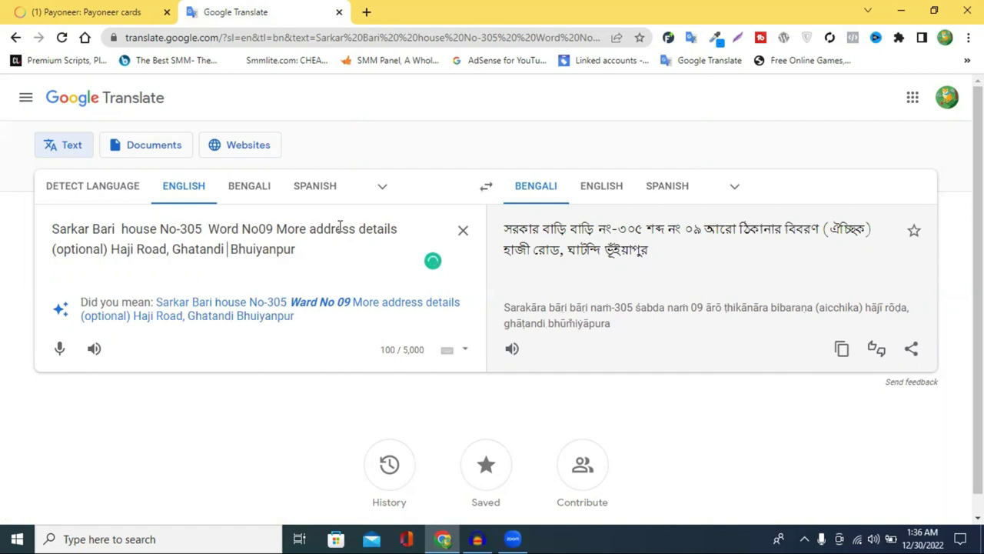
# Delete the More address details label and the comma after the road name, then return to Payoneer.
pyautogui.moveTo(275, 228); pyautogui.dragTo(432, 230)
pyautogui.press('BackSpace')
pyautogui.press('BackSpace')
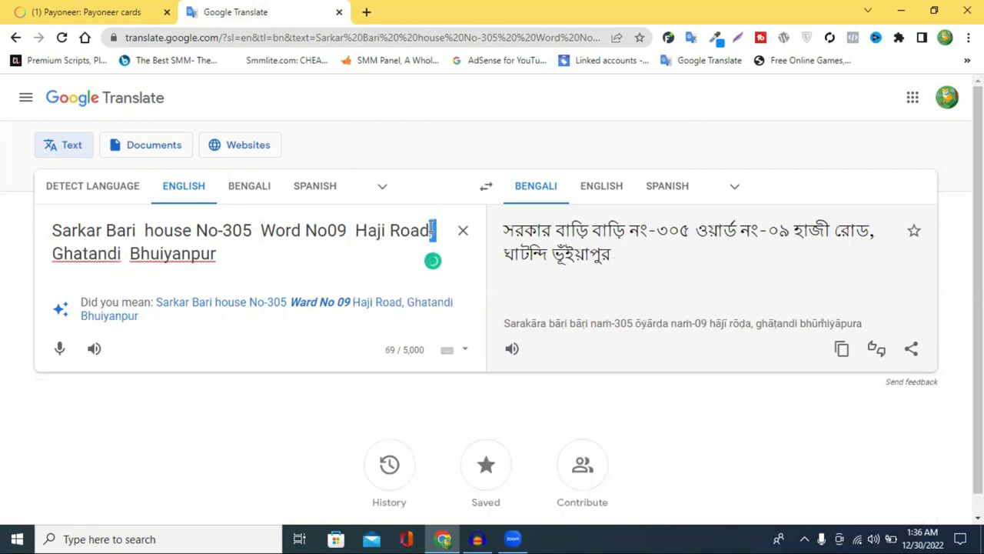
pyautogui.press('BackSpace')
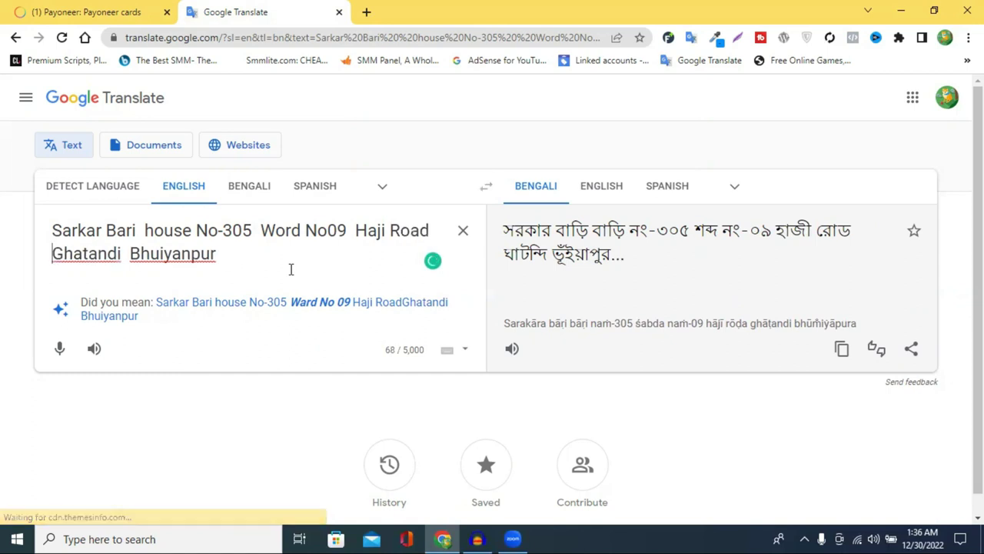
pyautogui.click(219, 231)
pyautogui.moveTo(219, 232); pyautogui.dragTo(222, 231)
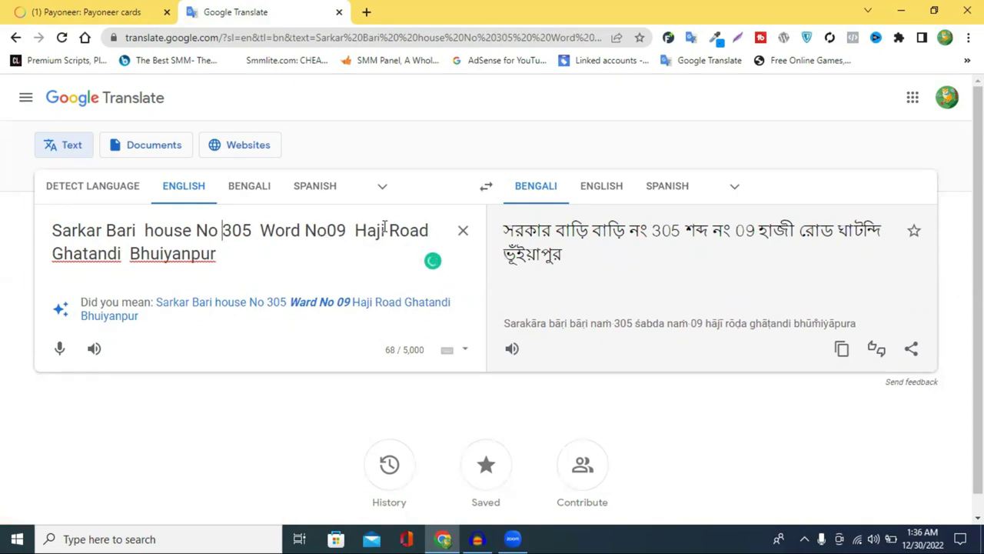
pyautogui.click(114, 7)
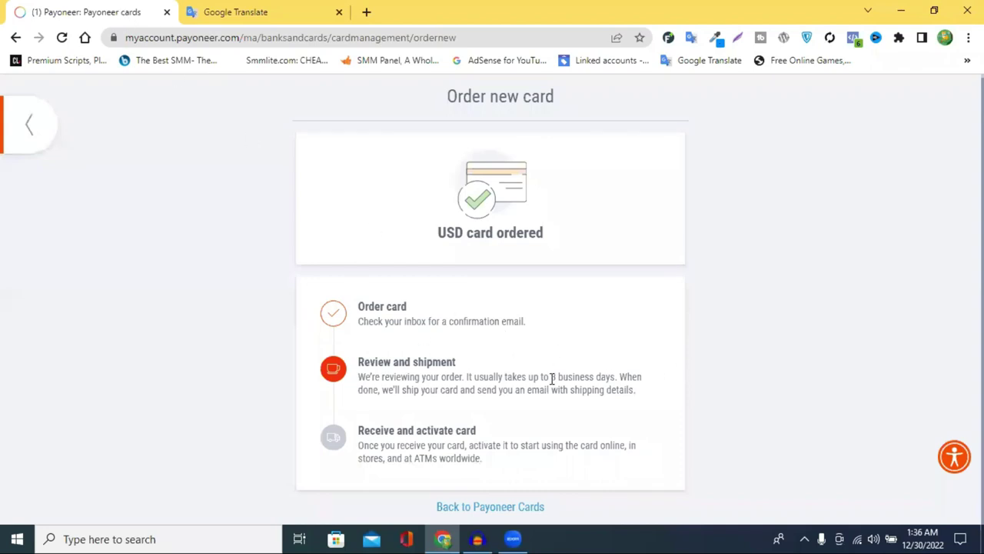
# Switch between the Google Translate and Payoneer tabs, then open a new blank browser tab.
pyautogui.click(259, 10)
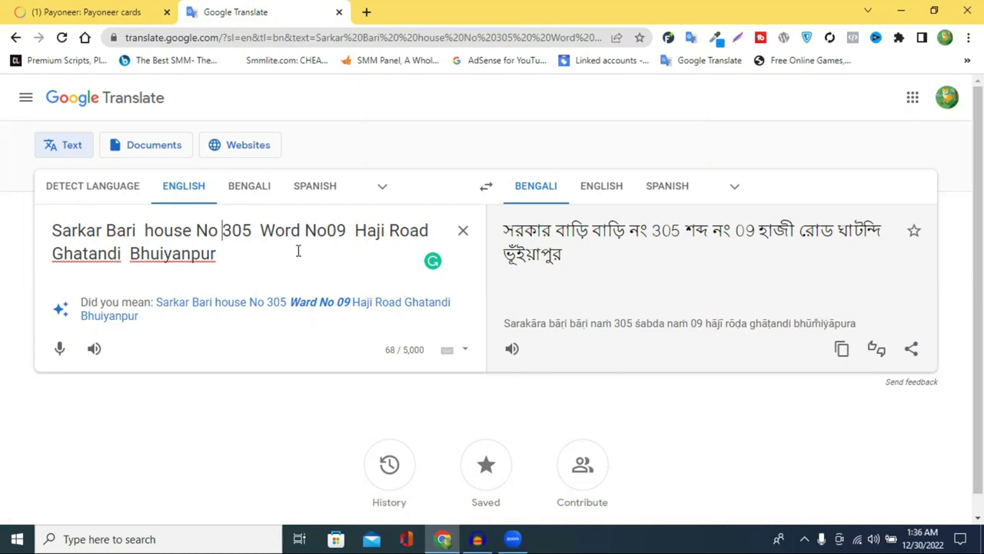
pyautogui.click(84, 11)
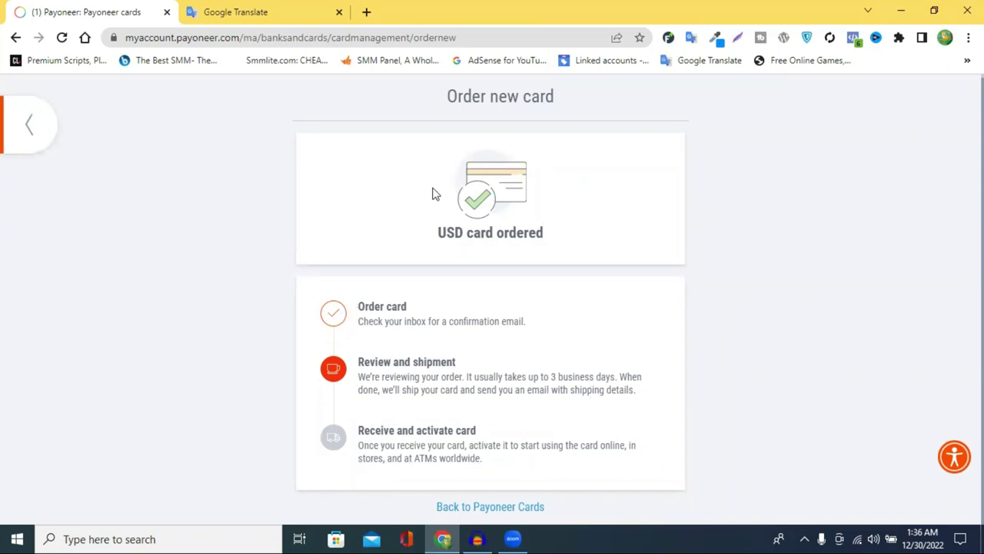
pyautogui.click(366, 13)
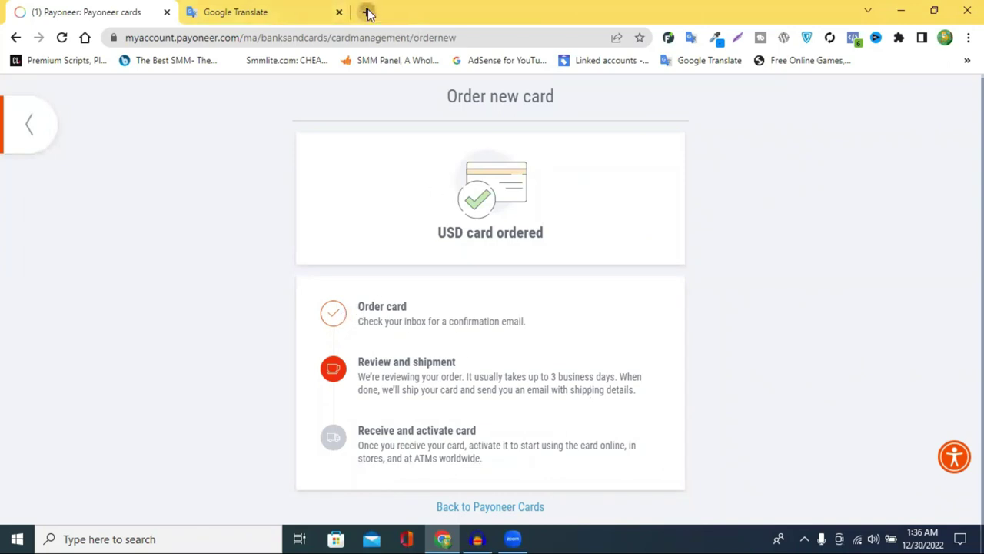